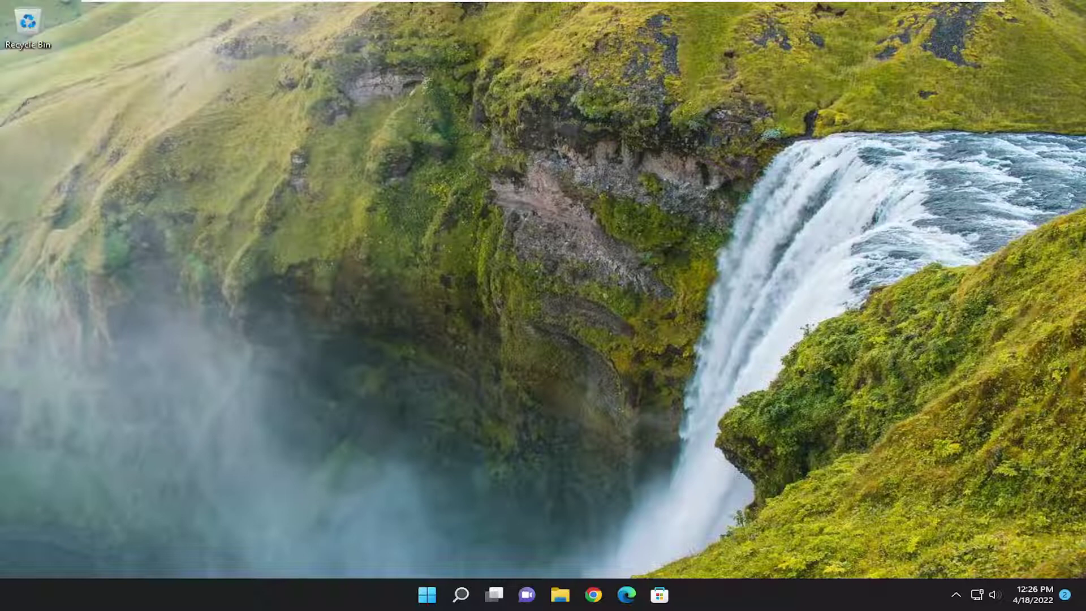
Run the Printer troubleshooter under Other troubleshooters, then dismiss it and exit Settings
left_click(463, 592)
type("troublesho")
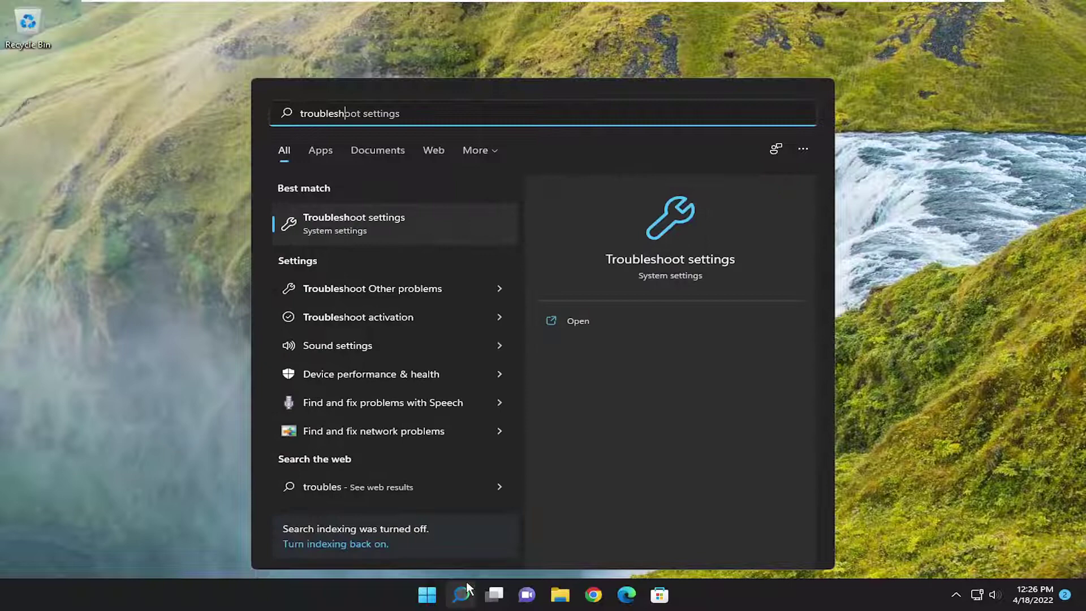
type("ot")
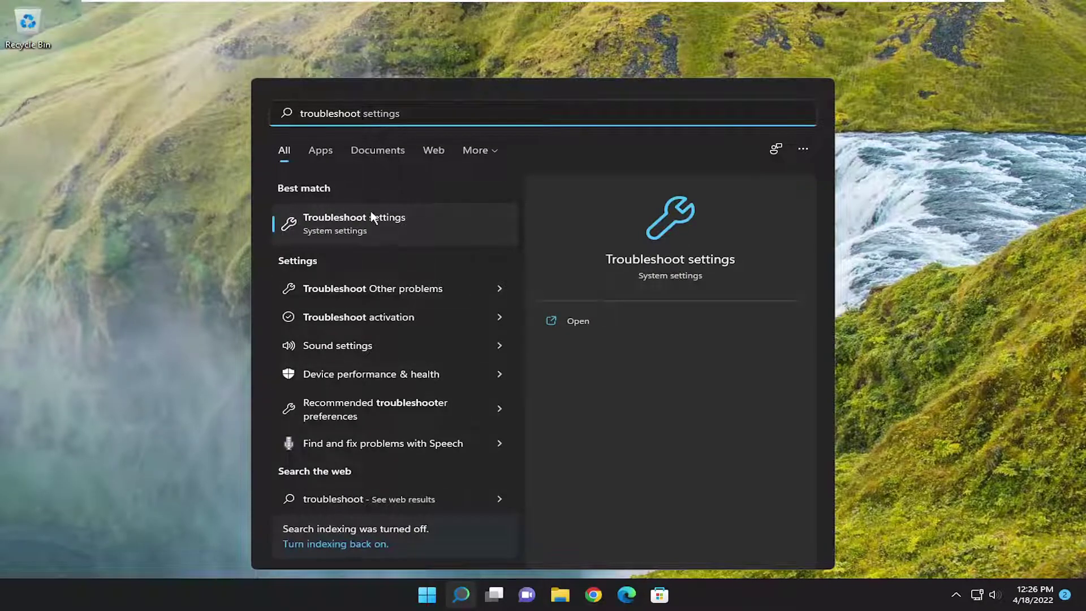
left_click(361, 223)
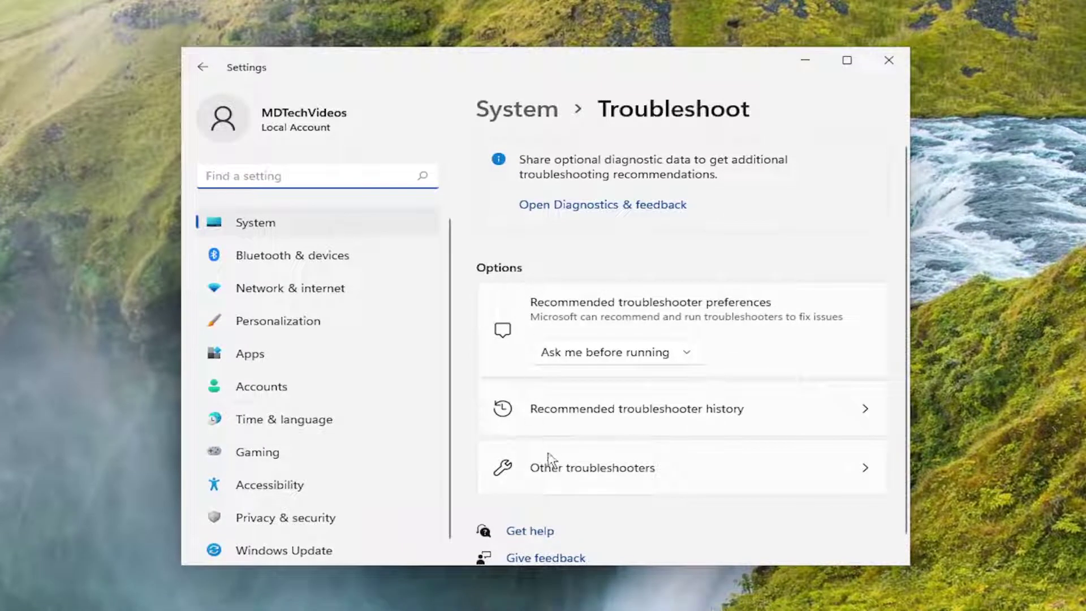
left_click(592, 476)
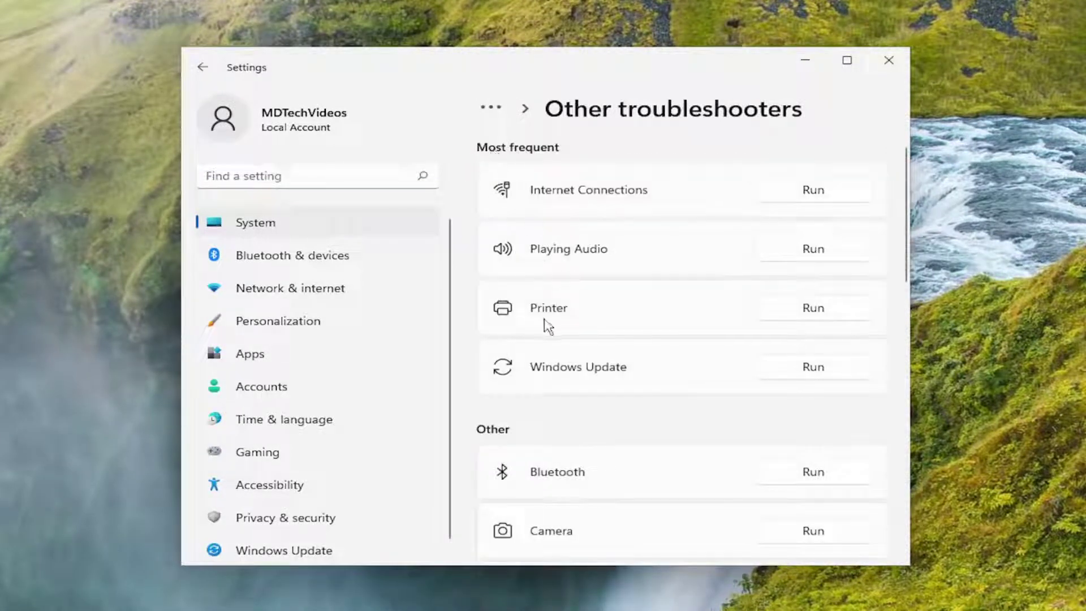
left_click(802, 309)
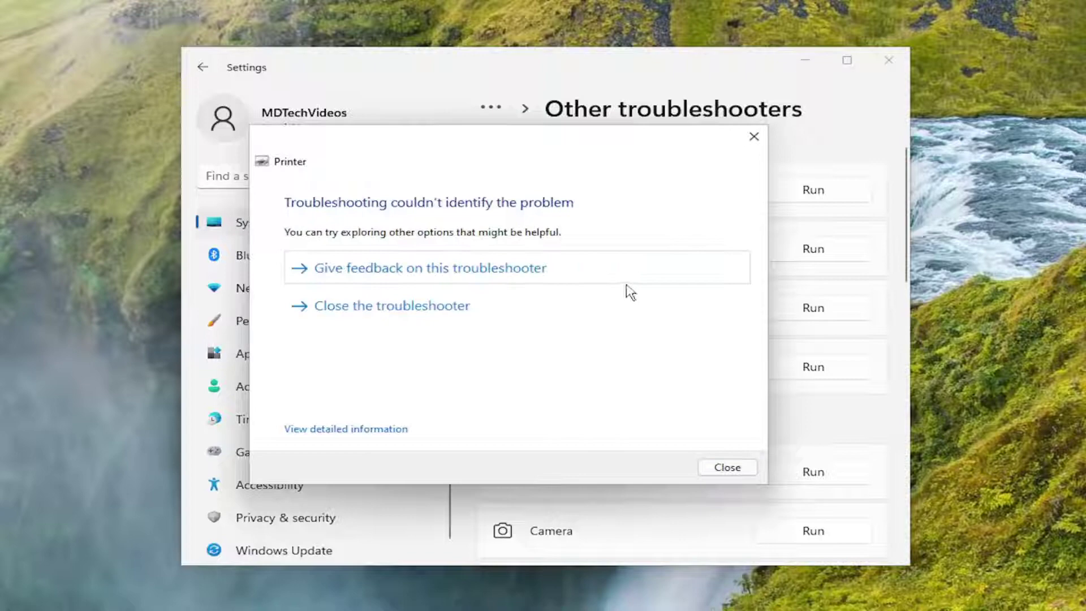
left_click(753, 137)
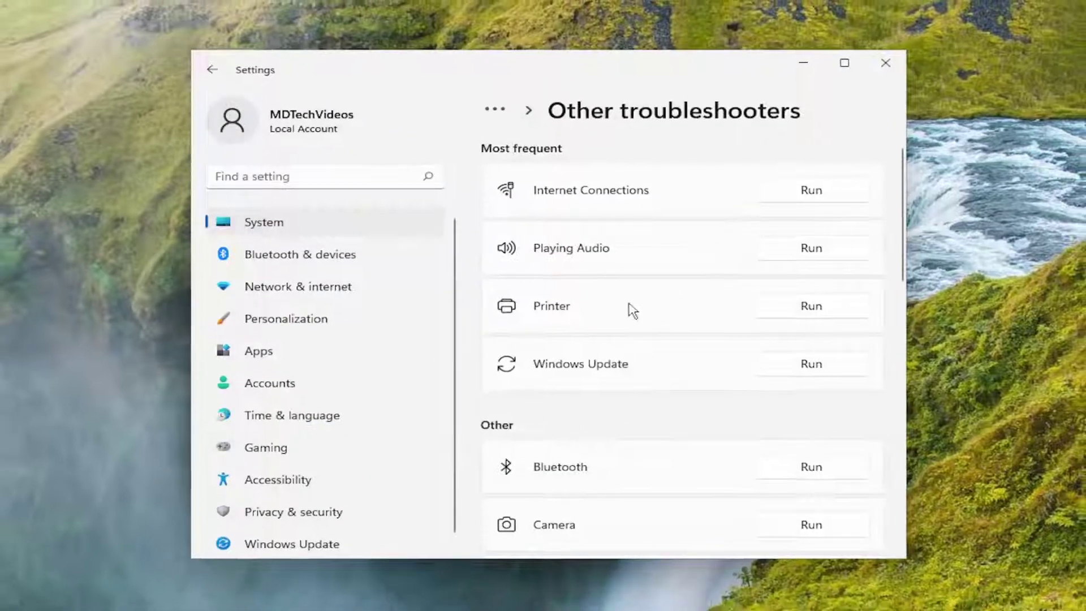
left_click(870, 91)
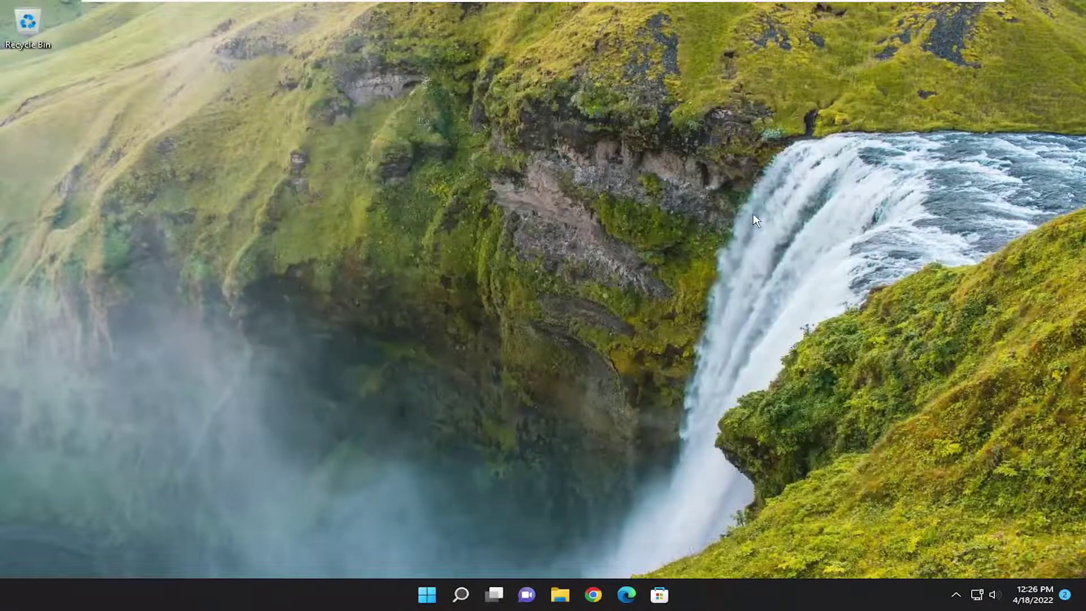
Launch the Services app from Windows search
left_click(450, 580)
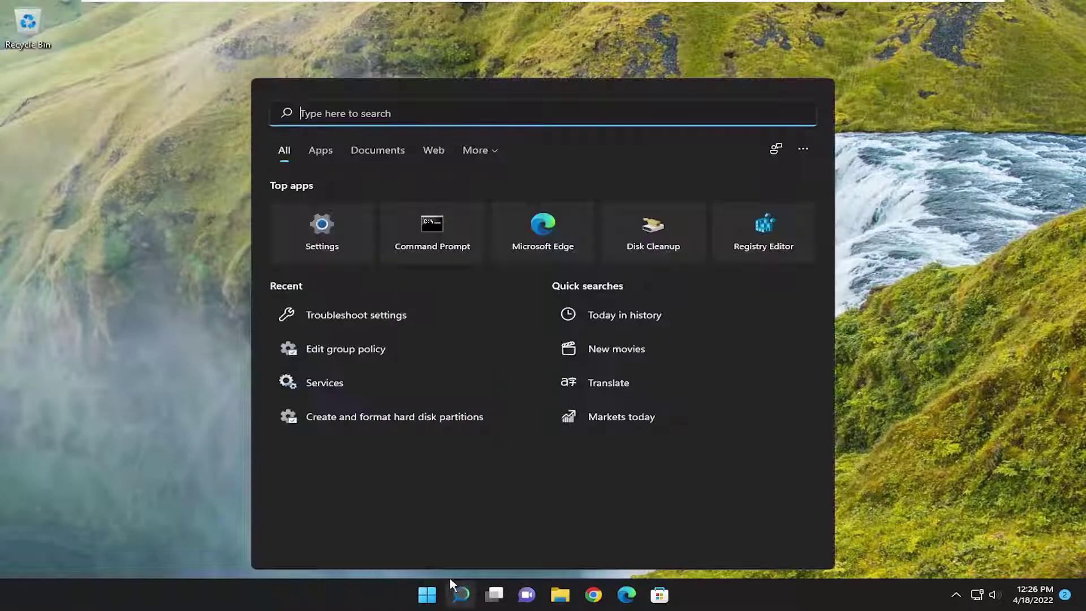
type("ser")
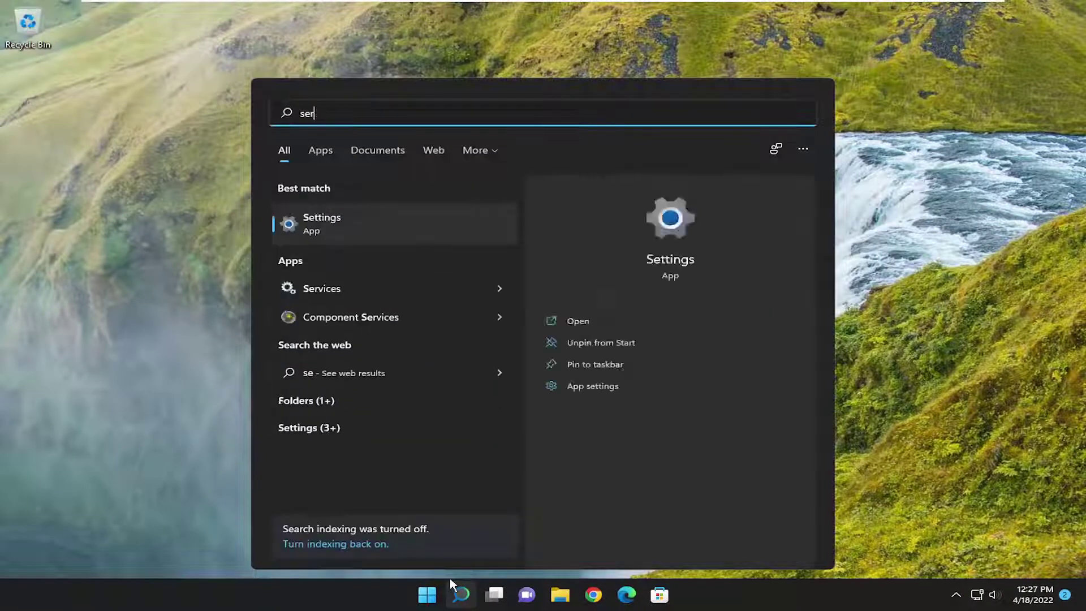
type("vices")
left_click(326, 221)
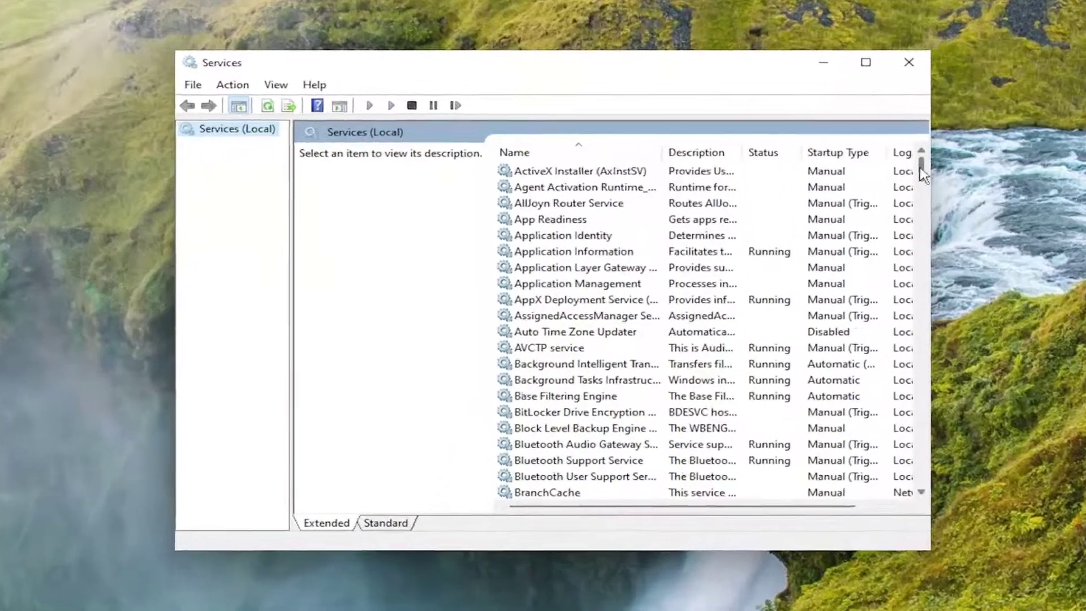
left_click_drag(923, 166, 922, 347)
scroll(548, 399, "up", 3)
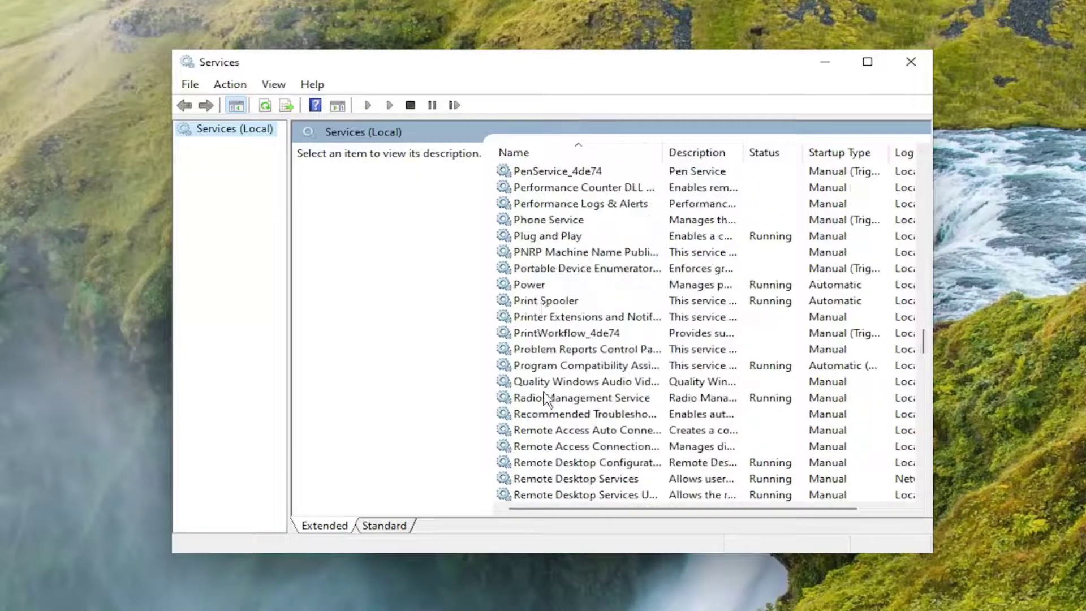
Set Print Spooler's startup type to Automatic, apply it, and close Services
double_click(523, 301)
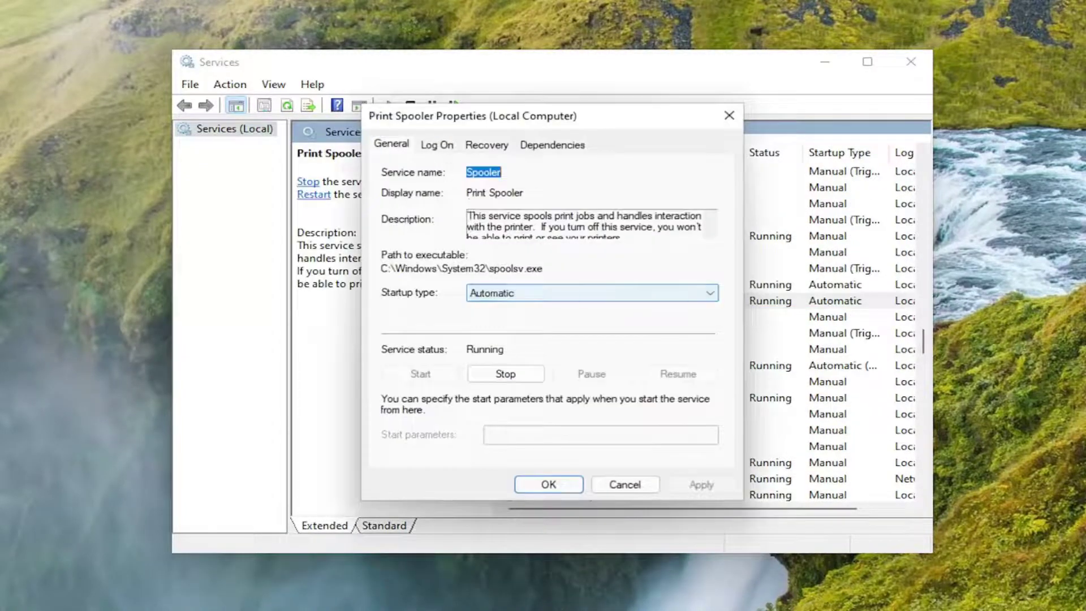
left_click(520, 299)
left_click(407, 351)
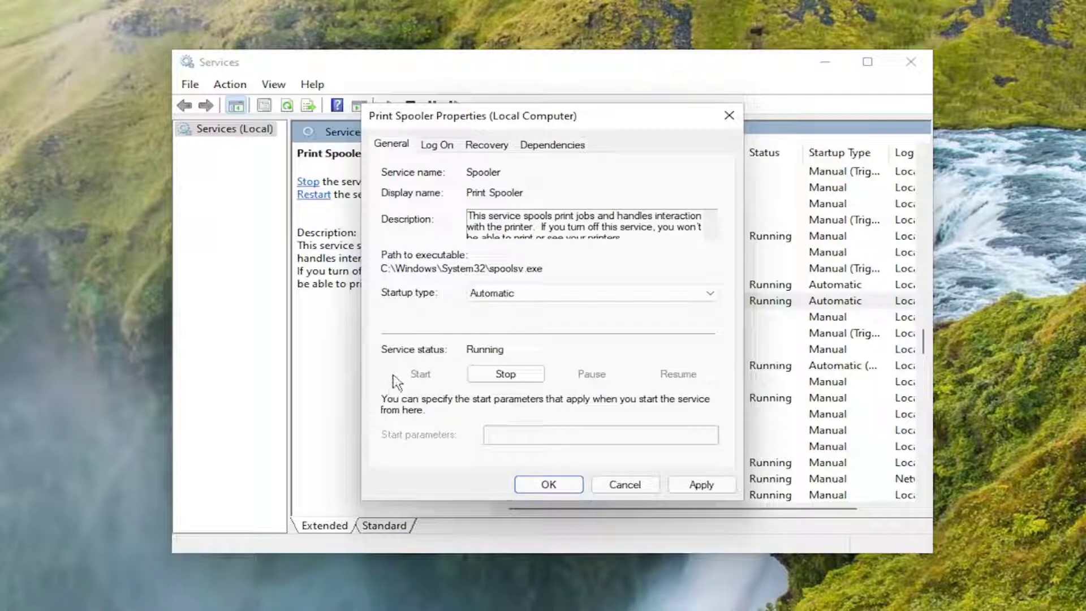
left_click(700, 484)
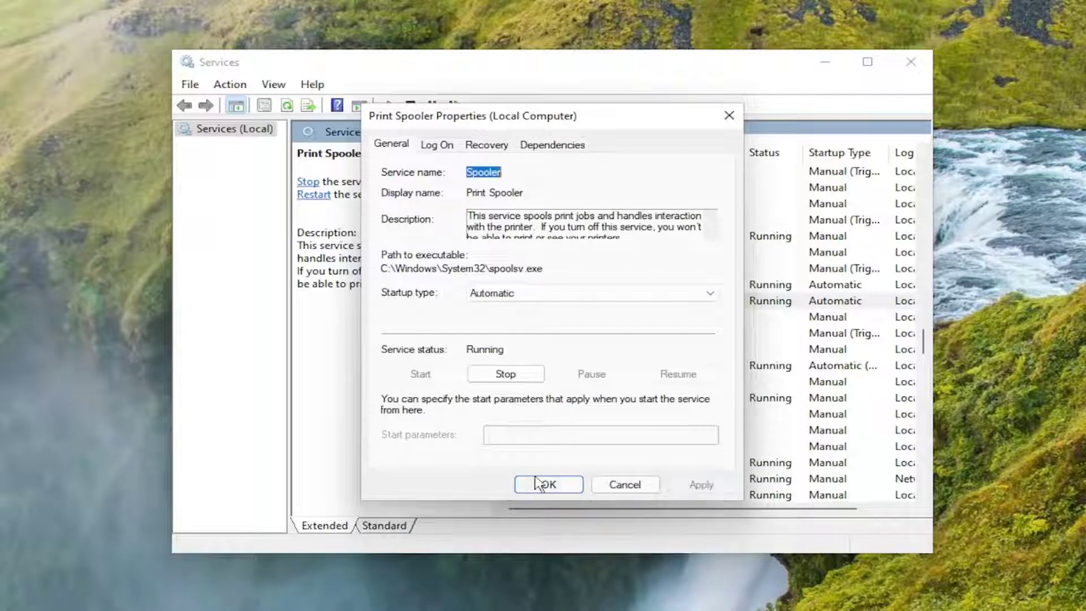
left_click(538, 483)
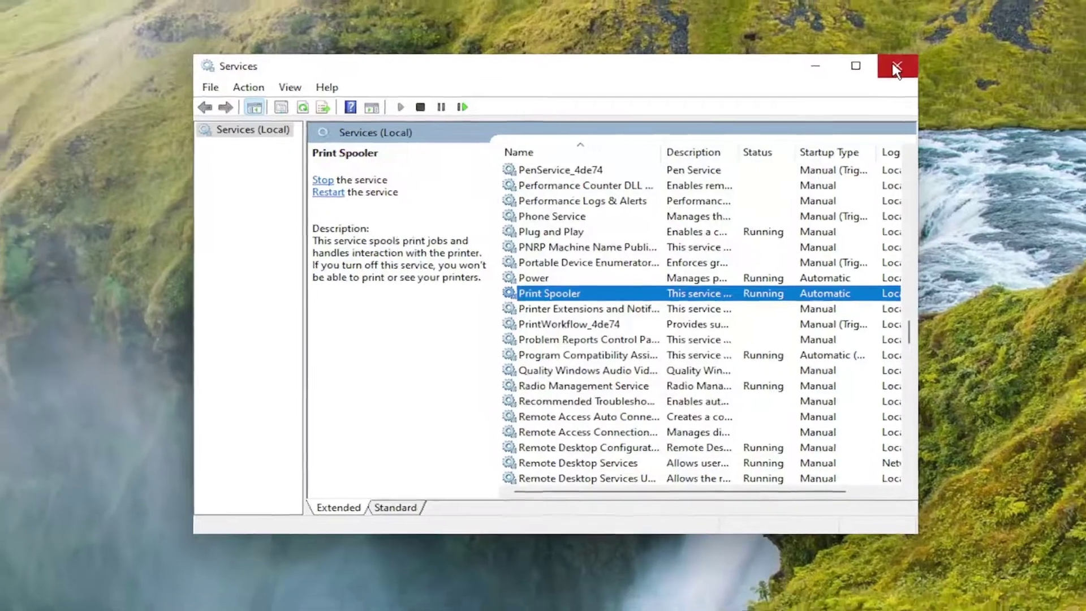
left_click(910, 66)
right_click(427, 595)
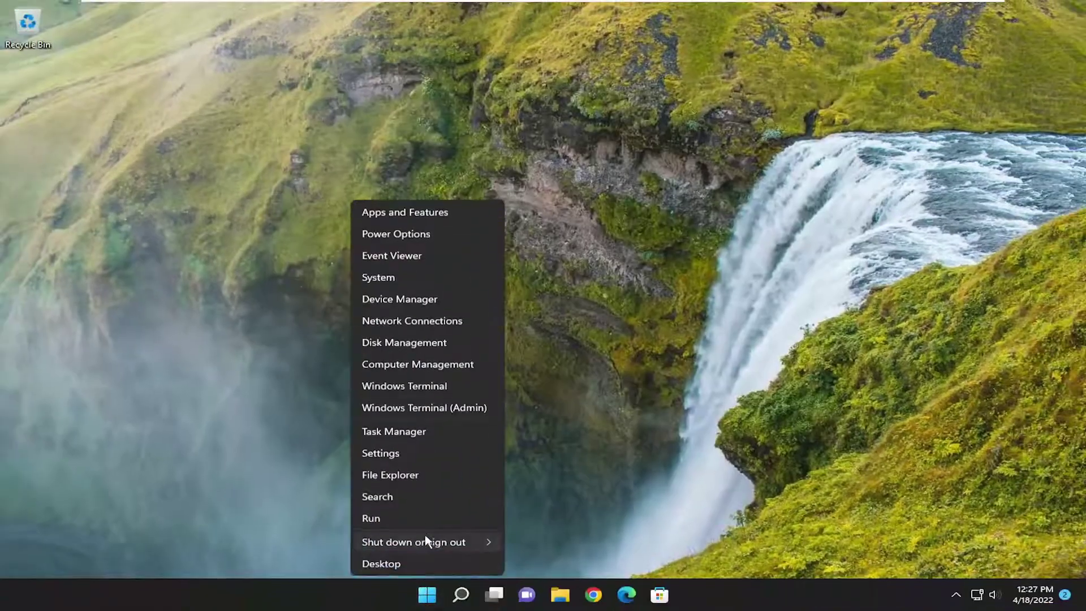